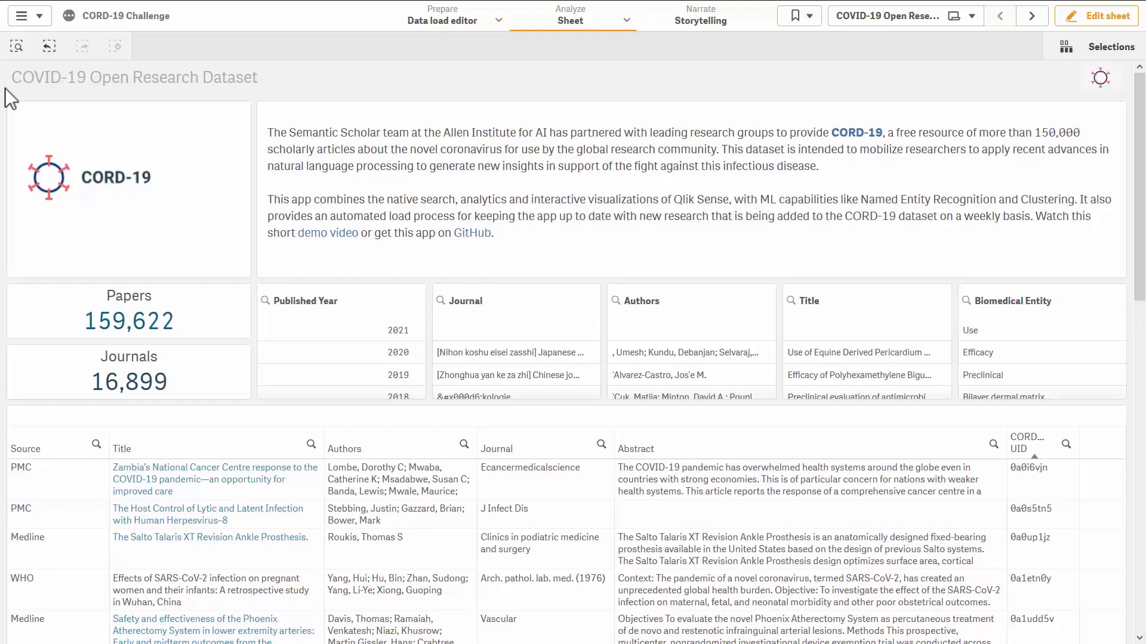
# Smart-search the whole dataset for 'dexamethasone 2020' and apply the matches, leaving 9 papers.
pyautogui.click(17, 46)
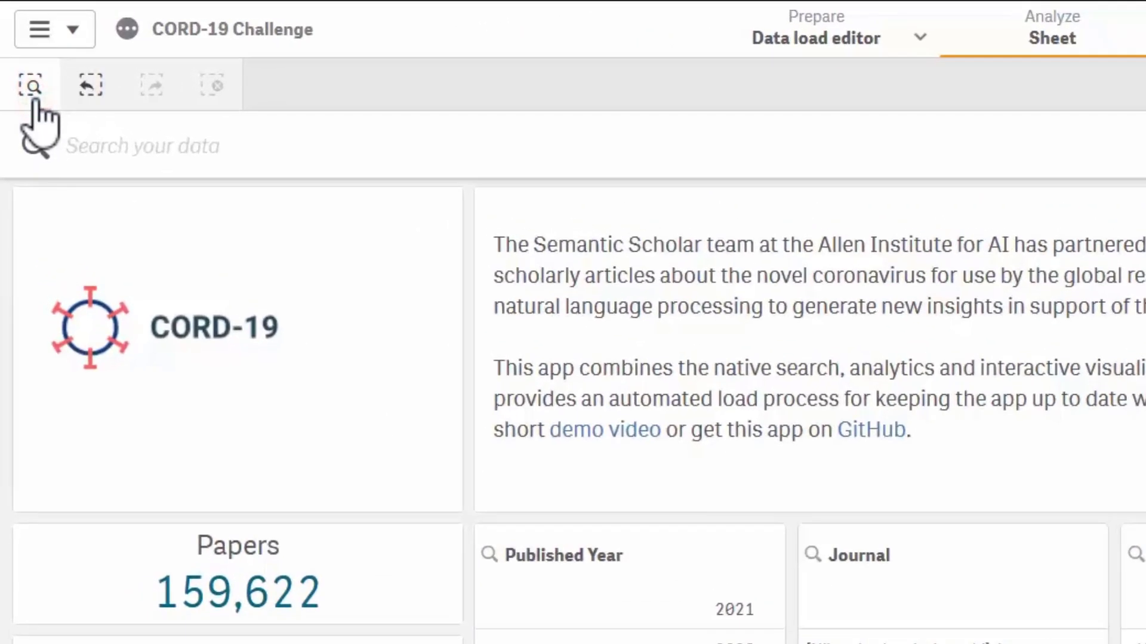
pyautogui.write('dexa')
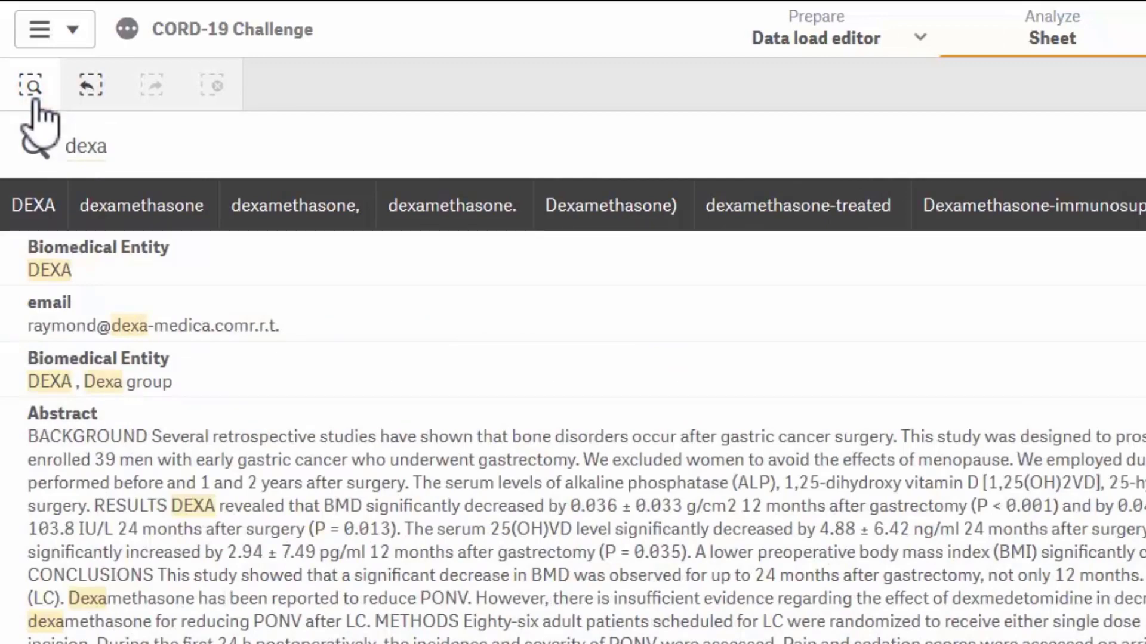
pyautogui.click(113, 204)
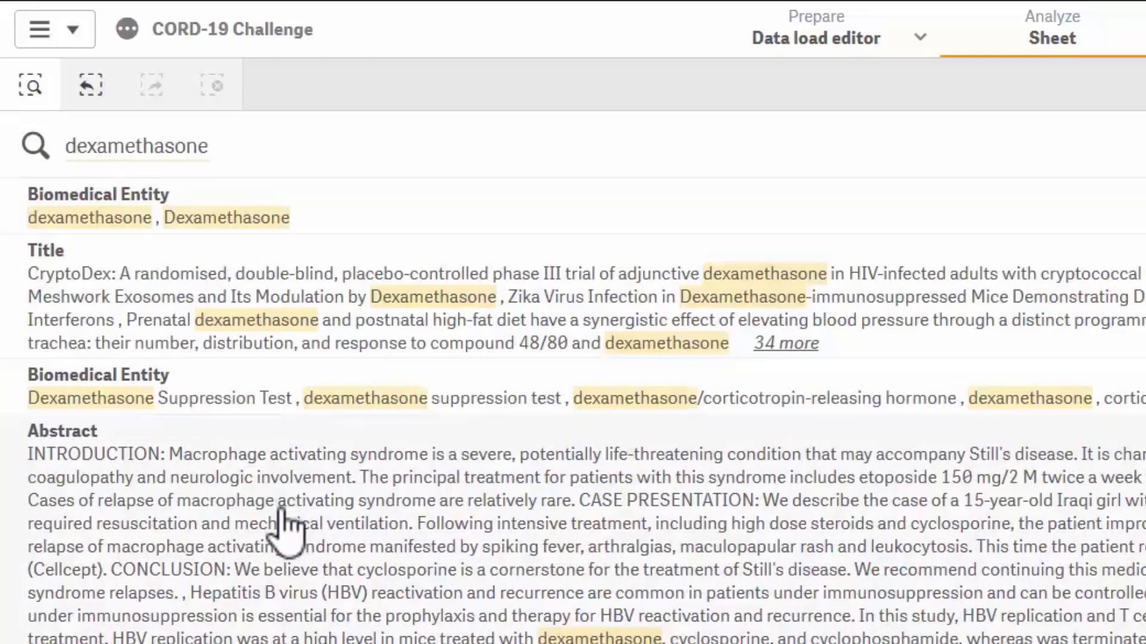
pyautogui.write('2020.')
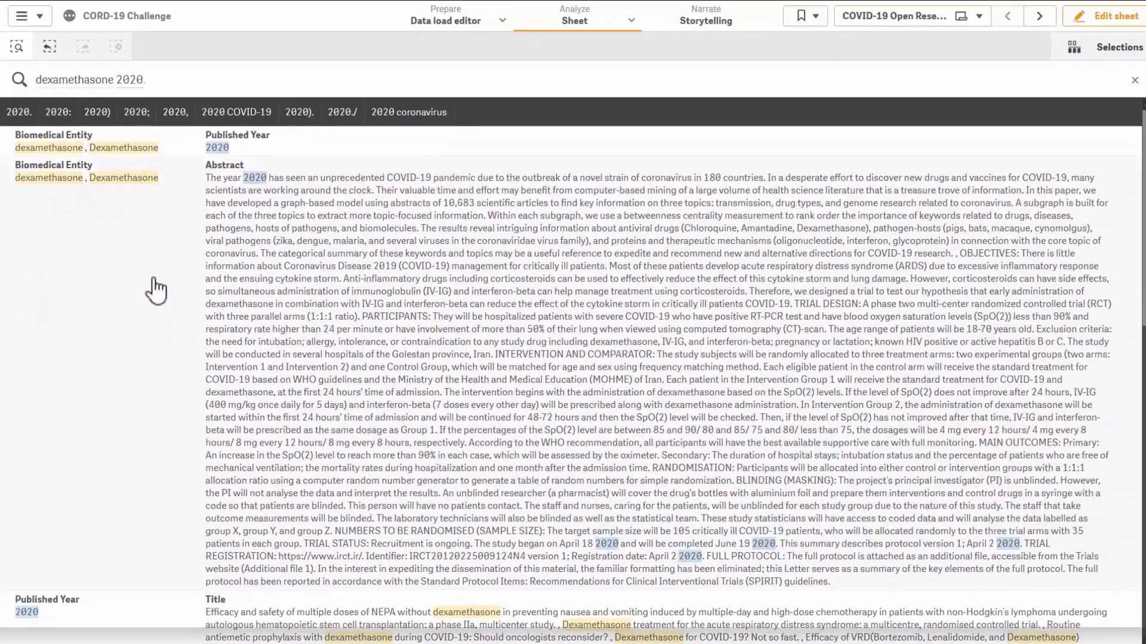
pyautogui.scroll(-4, 157, 290)
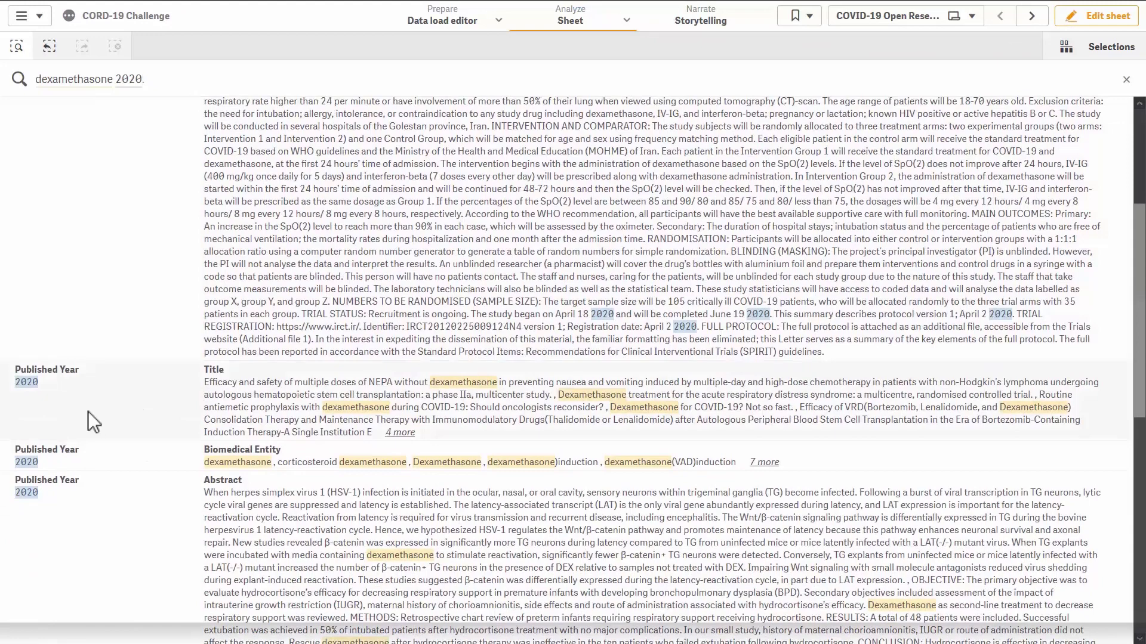
pyautogui.click(307, 411)
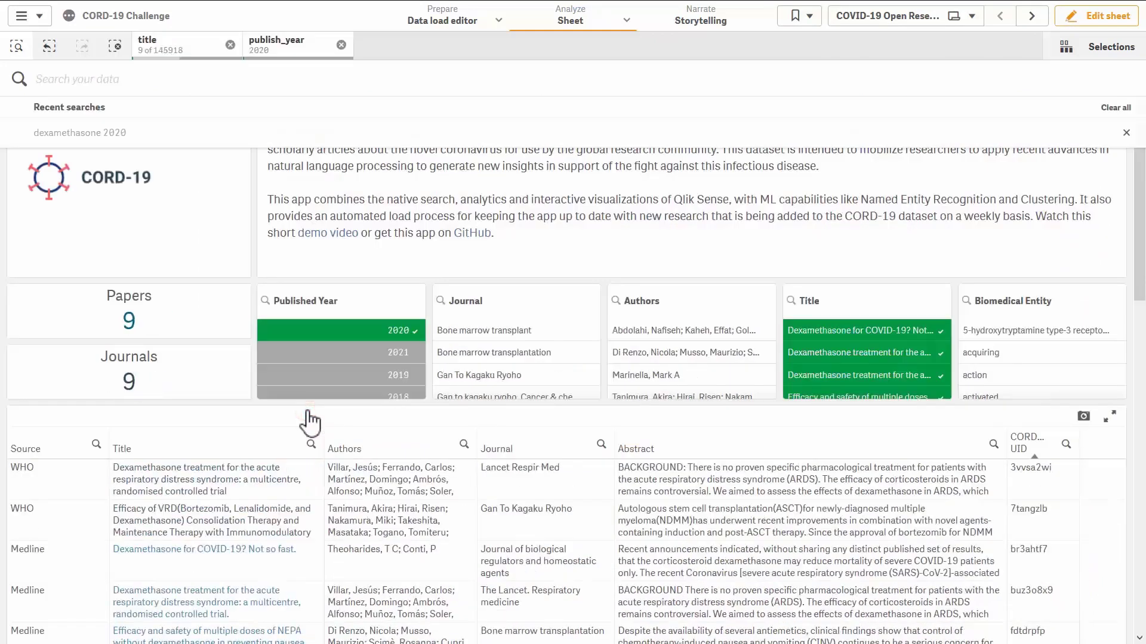
# Select the paper 'Dexamethasone for COVID-19? Not so fast.' and open its full research paper.
pyautogui.scroll(-2, 307, 410)
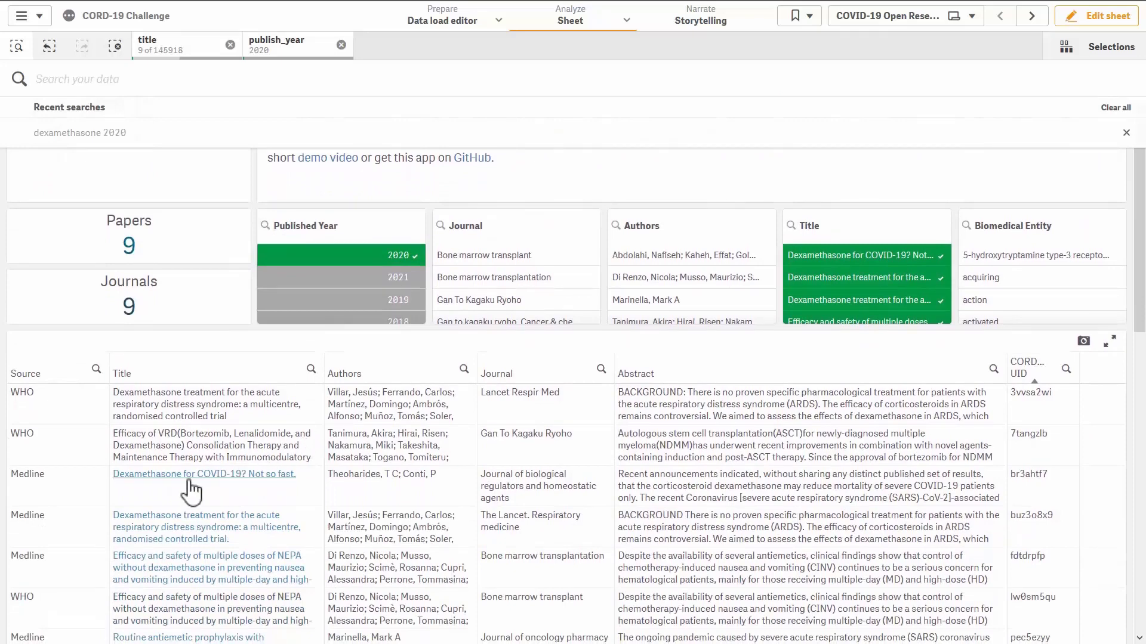
pyautogui.click(163, 488)
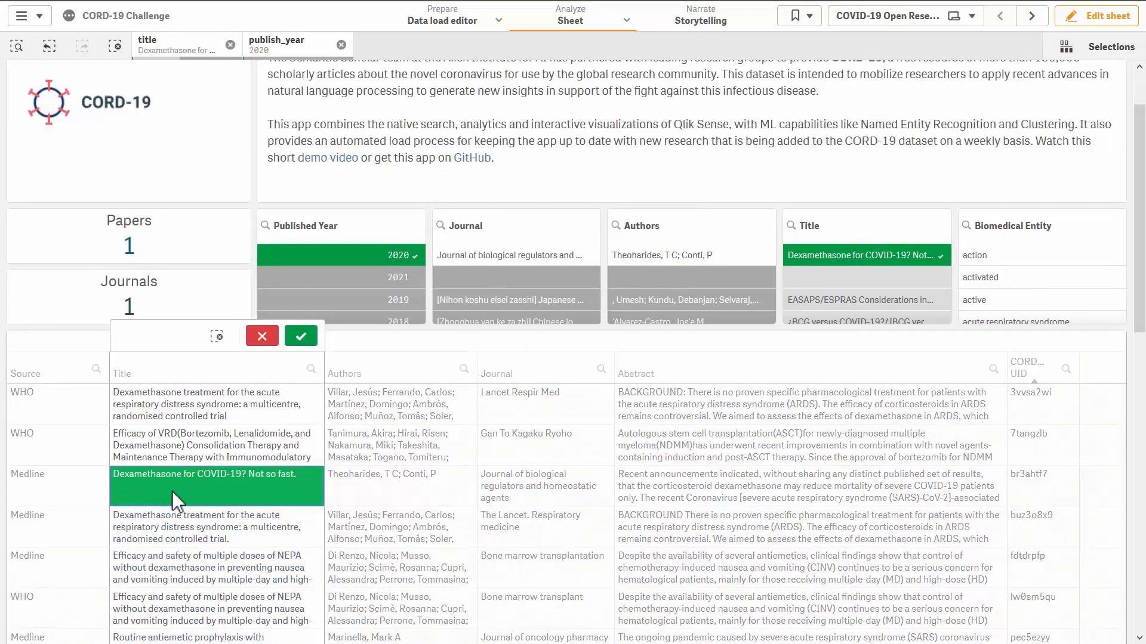
pyautogui.click(301, 337)
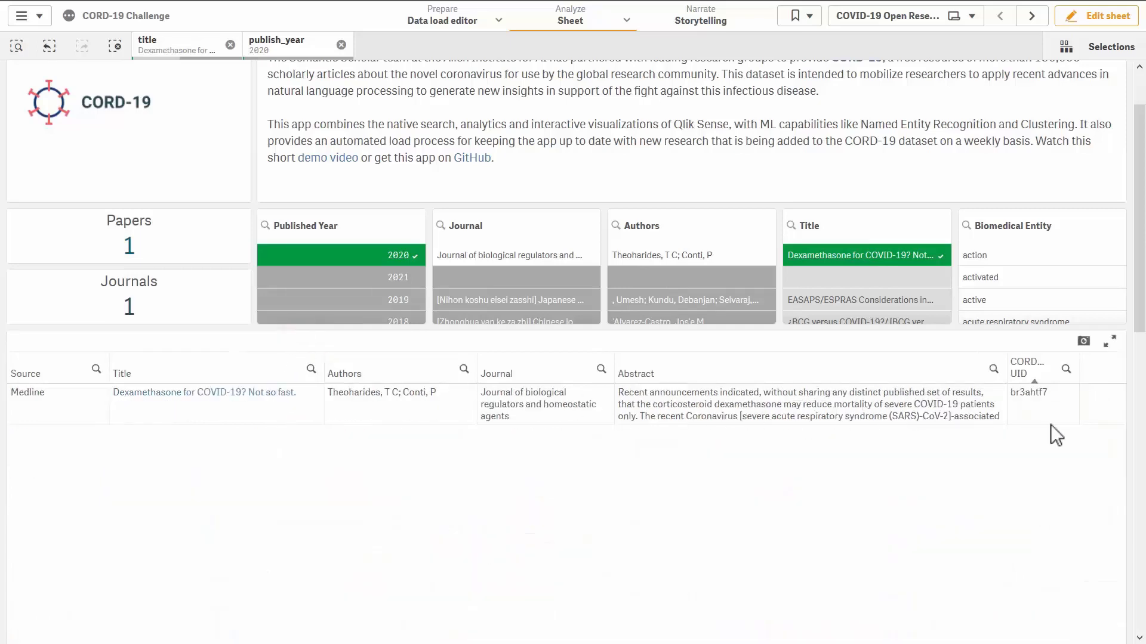
pyautogui.moveTo(1143, 301); pyautogui.dragTo(1144, 603)
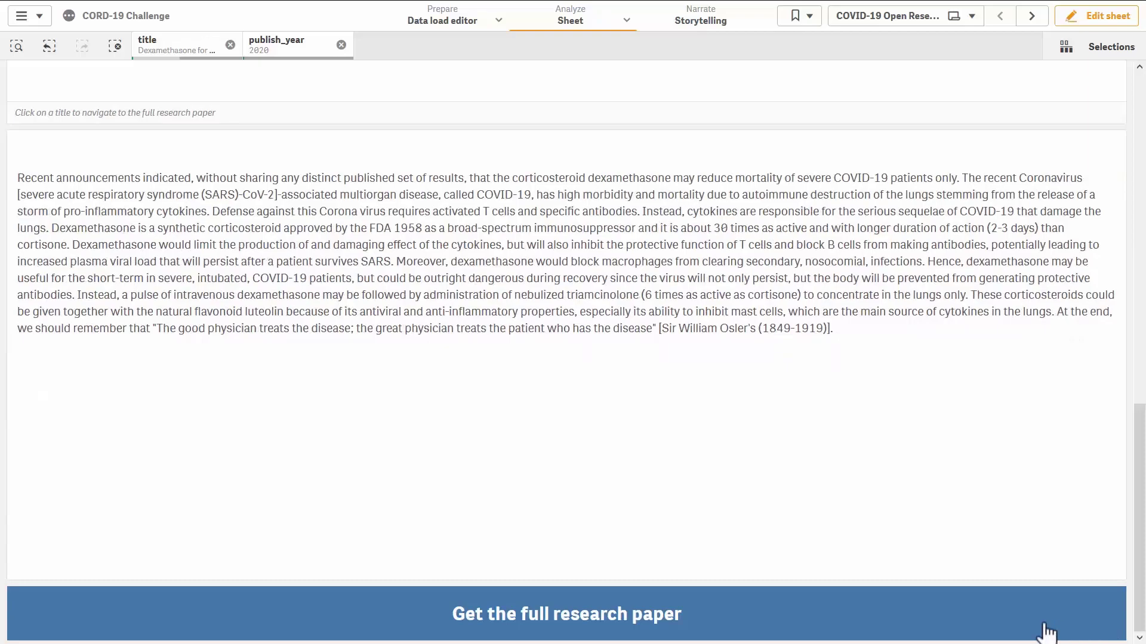
pyautogui.click(782, 629)
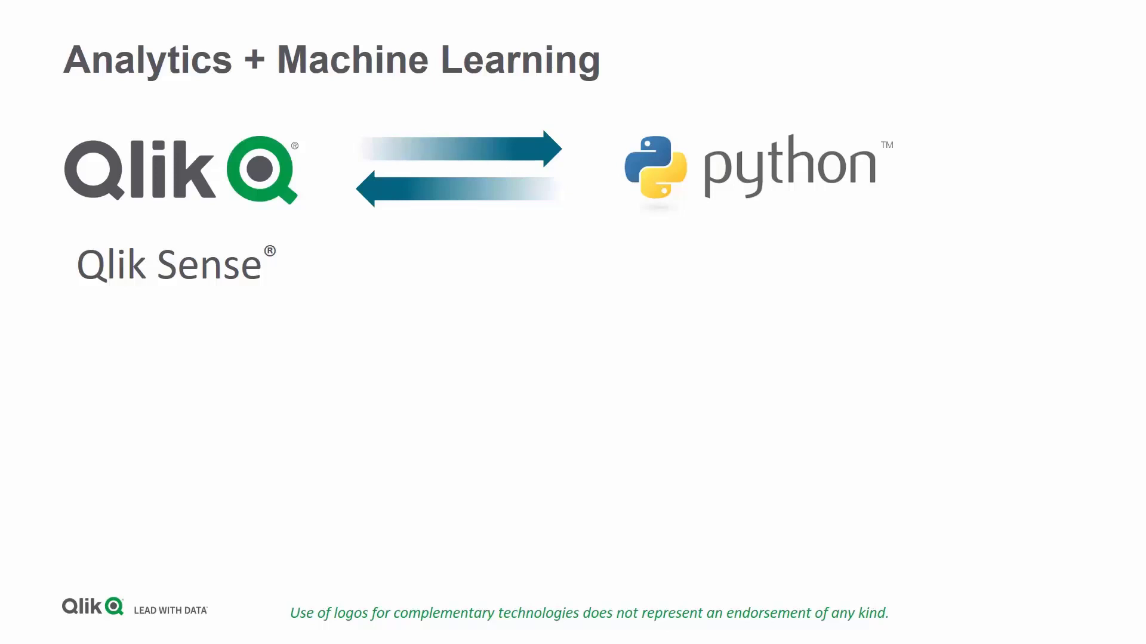
# Advance the slide three times to reveal qlik-py-tools, spaCy and scispaCy.
pyautogui.press('Right')
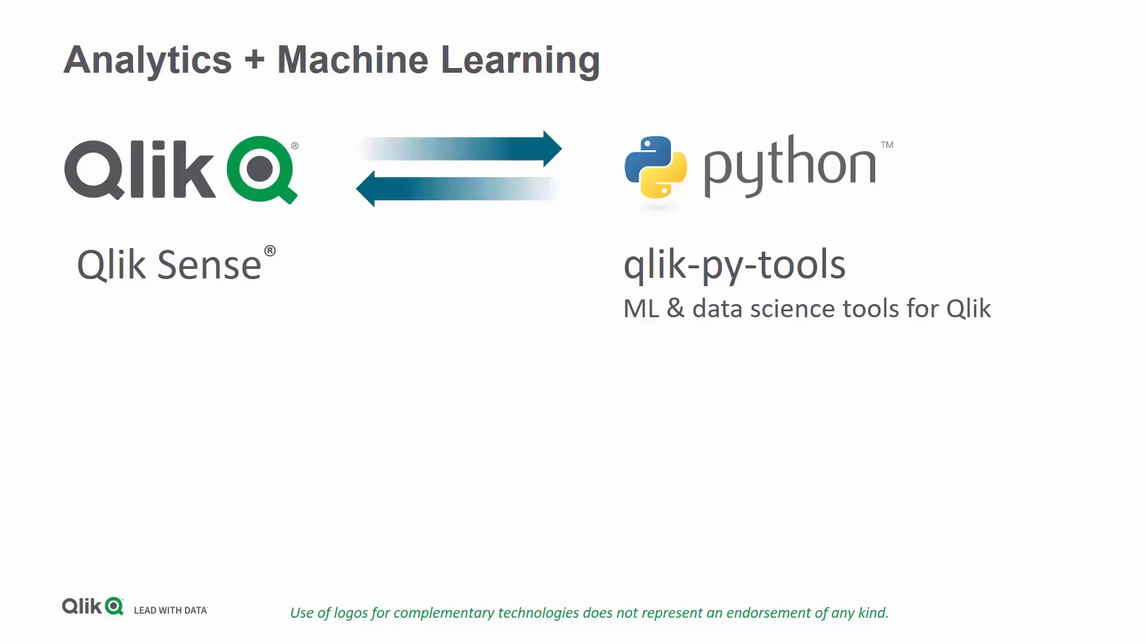
pyautogui.press('Right')
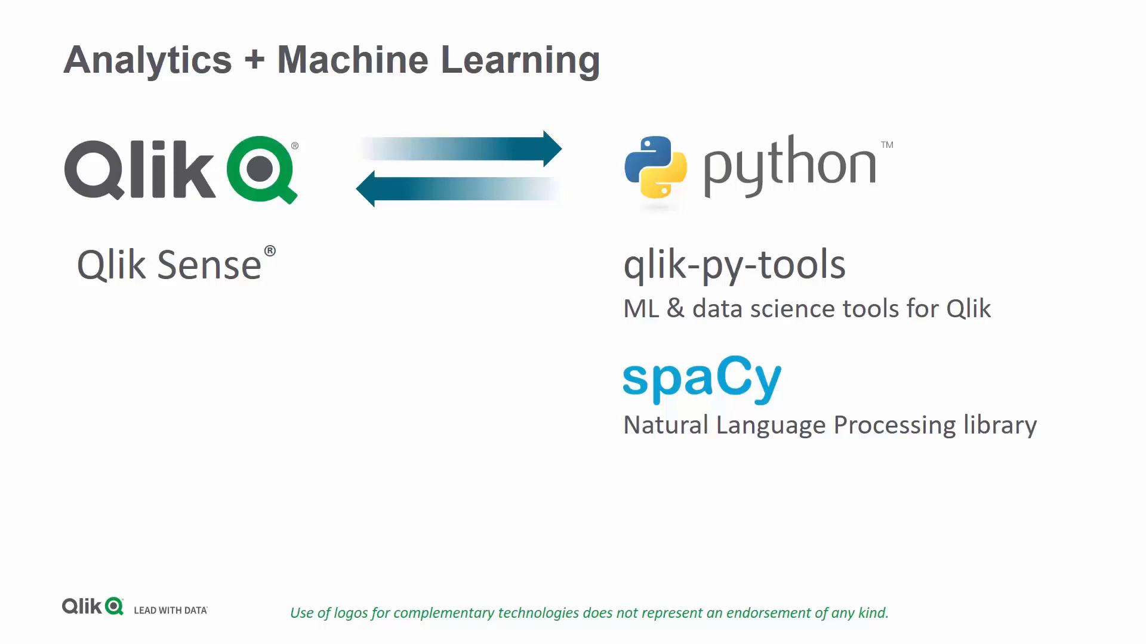
pyautogui.press('Right')
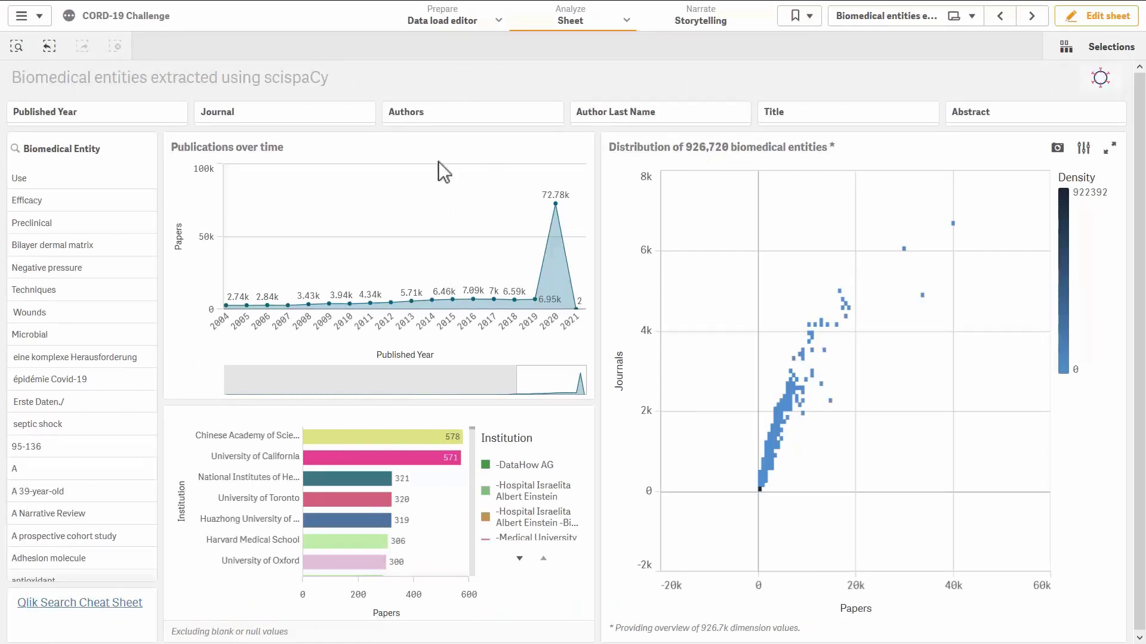
# Filter Biomedical Entity by searching 'mask n95 respirator -respiratory' and selecting all 1,029 matches.
pyautogui.click(15, 149)
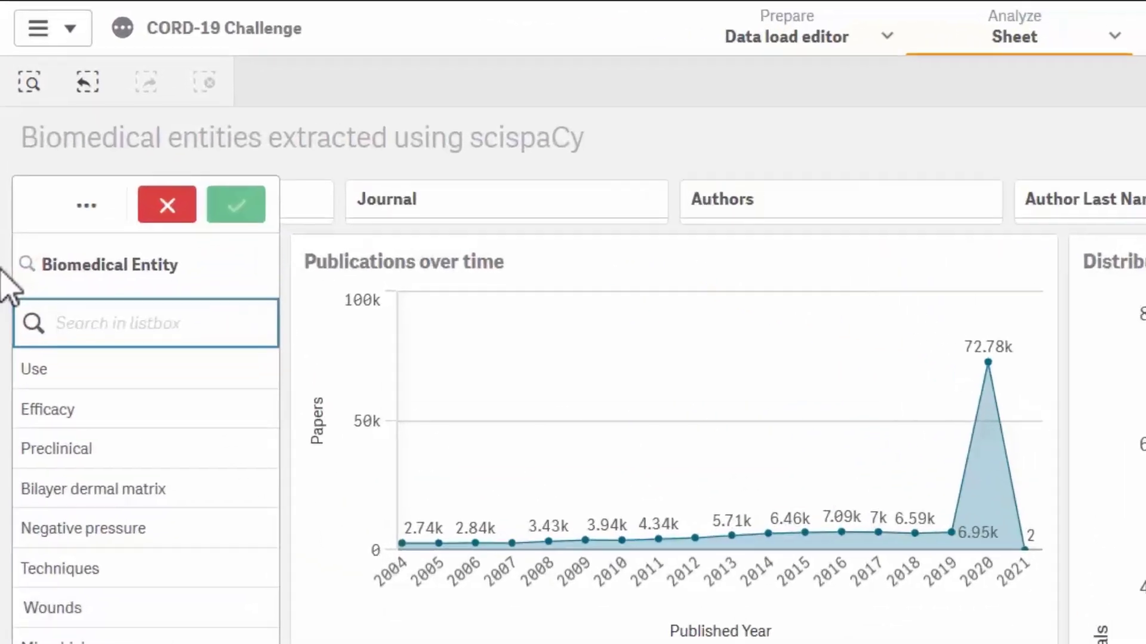
pyautogui.write('mask ')
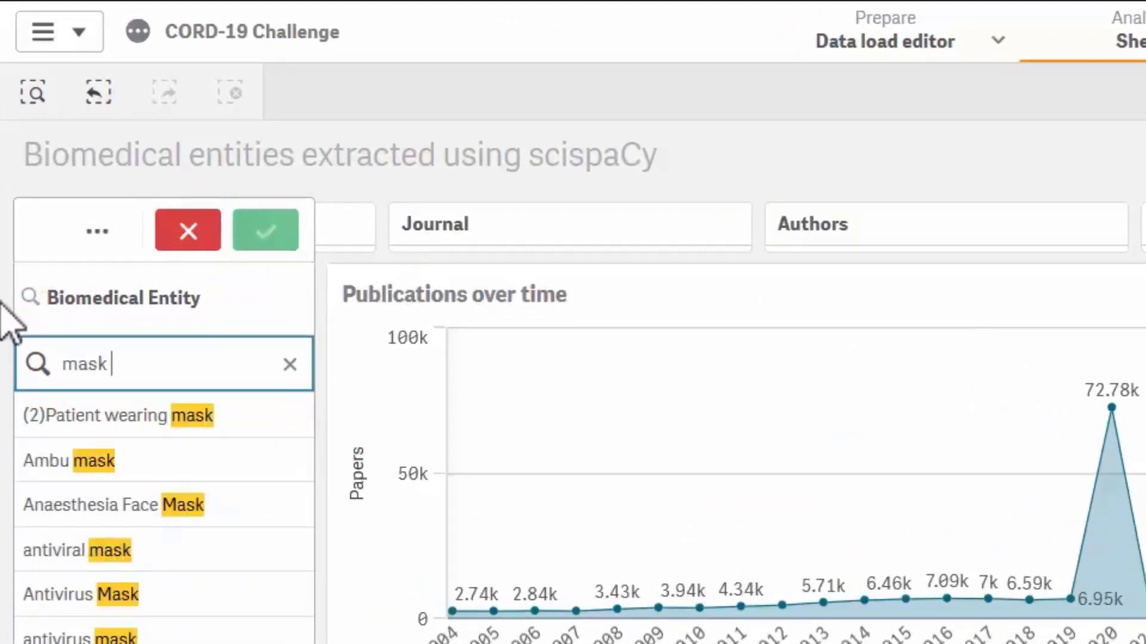
pyautogui.write('n95 respirator')
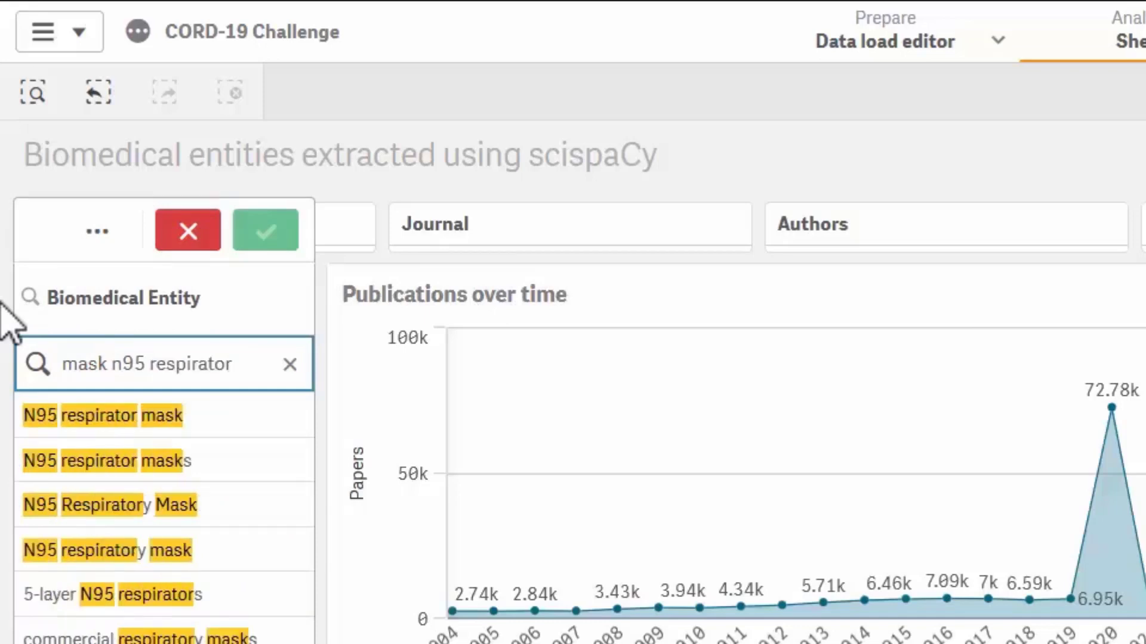
pyautogui.write(' -respiratory')
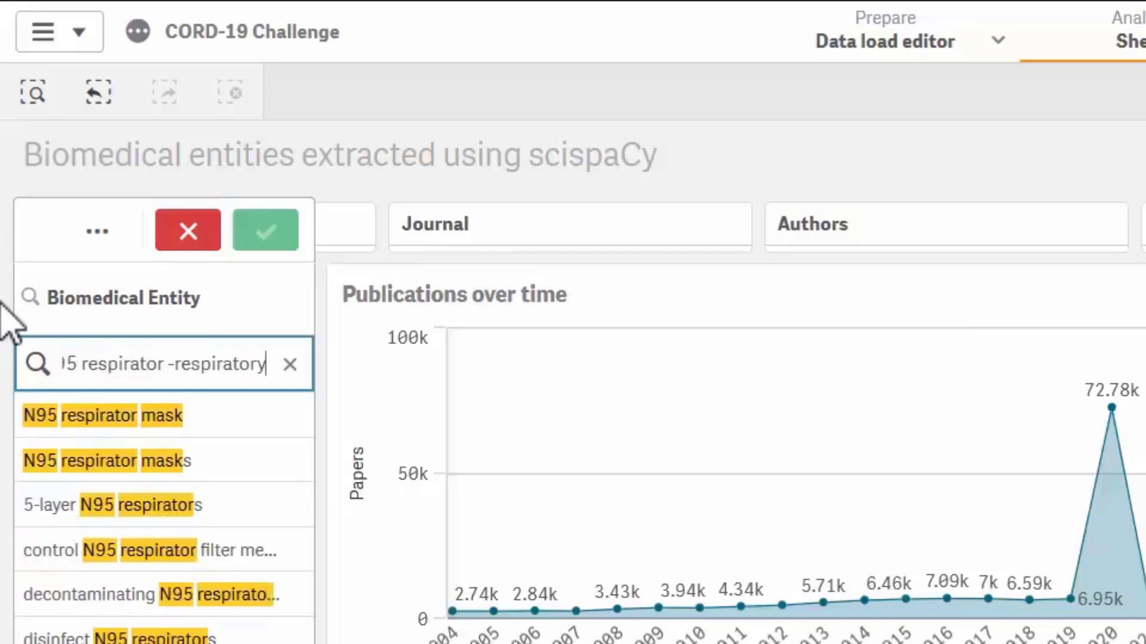
pyautogui.press('Return')
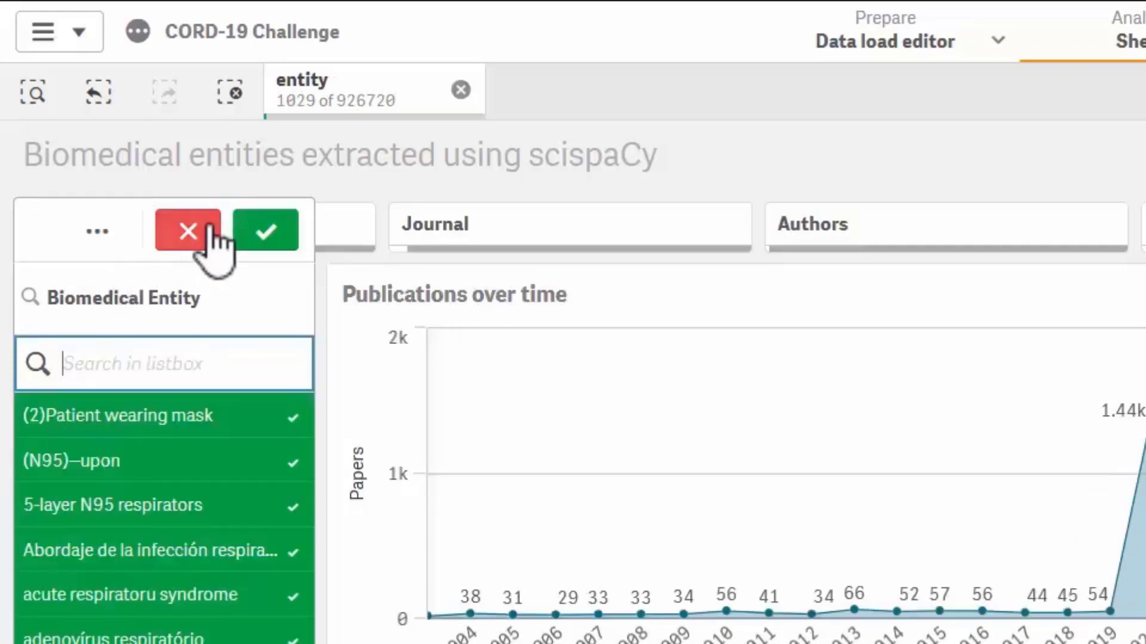
pyautogui.click(247, 229)
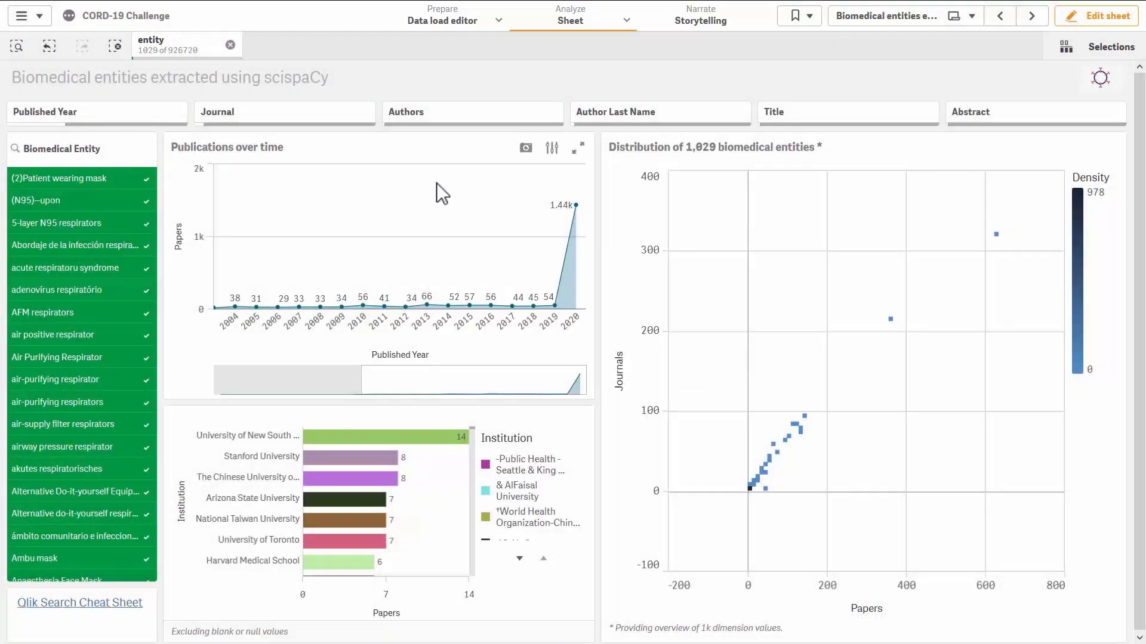
# Zoom the entity scatter plot, then go back to the Search by Biomedical Entity Groups sheet.
pyautogui.moveTo(576, 206)
pyautogui.moveTo(339, 456)
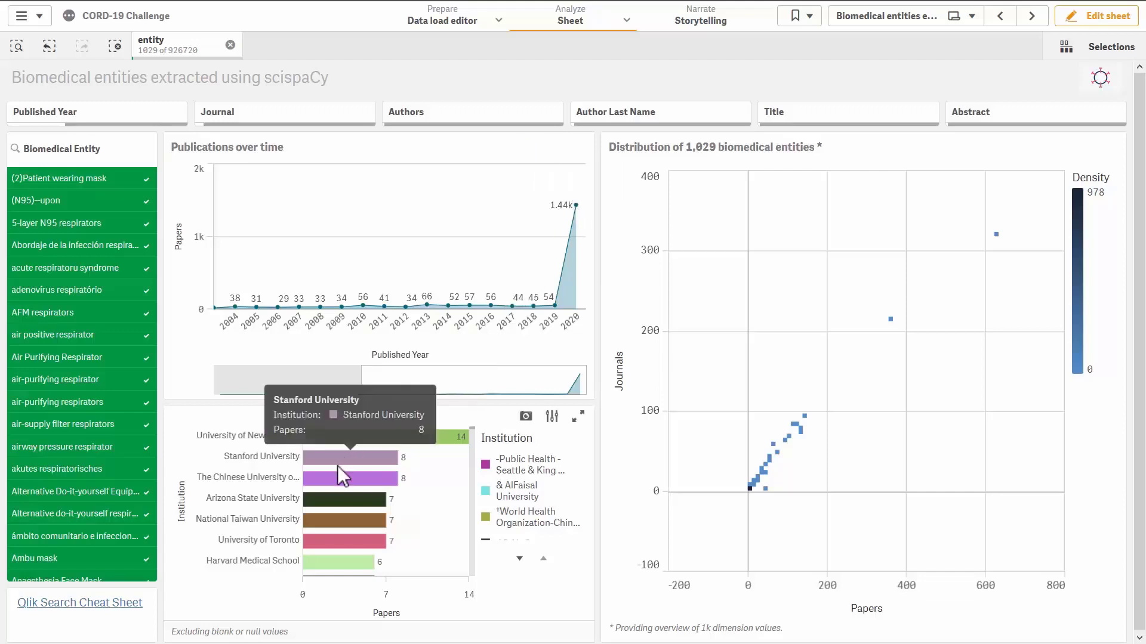
pyautogui.scroll(5, 796, 460)
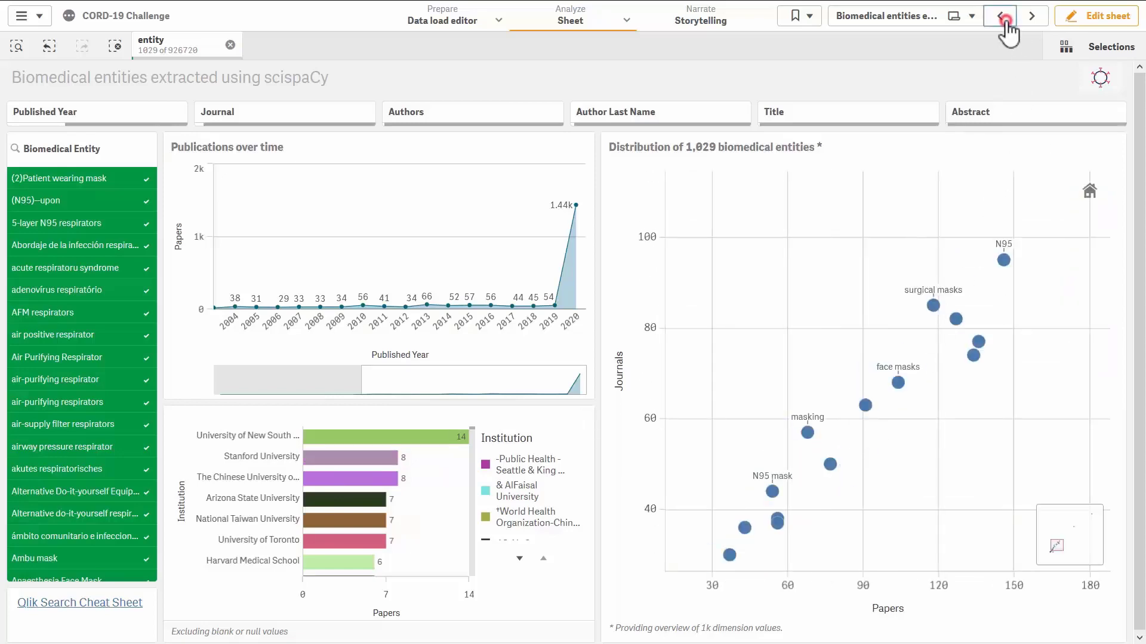
pyautogui.click(1002, 18)
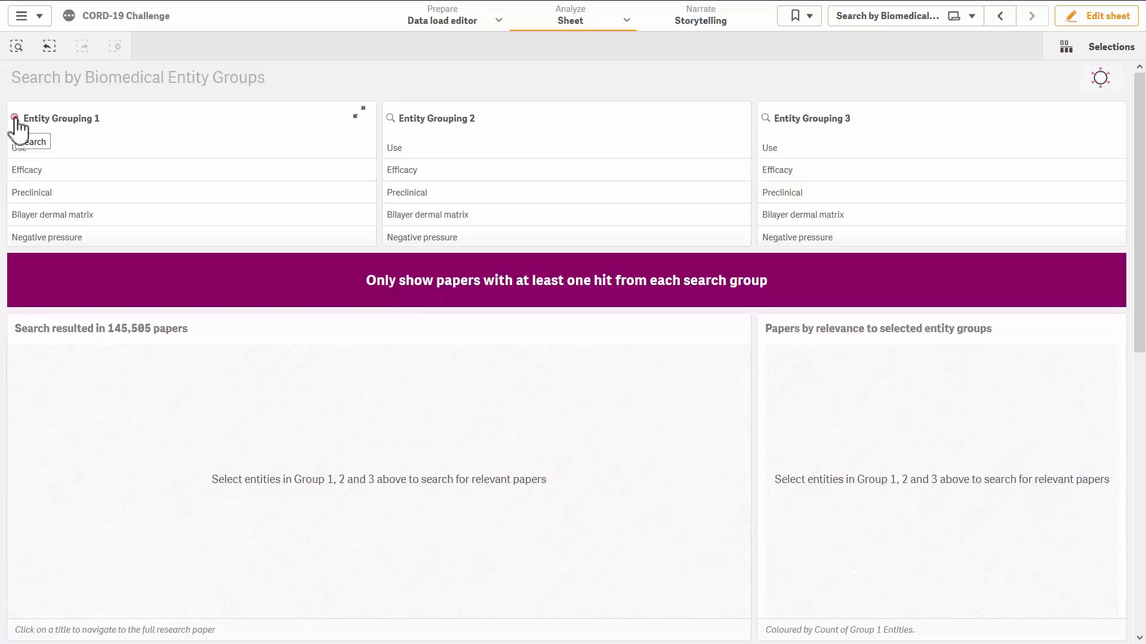
# Select entities matching '2019 cov' in Entity Grouping 1 and 'transmission' in Entity Grouping 2.
pyautogui.click(15, 117)
pyautogui.write('201')
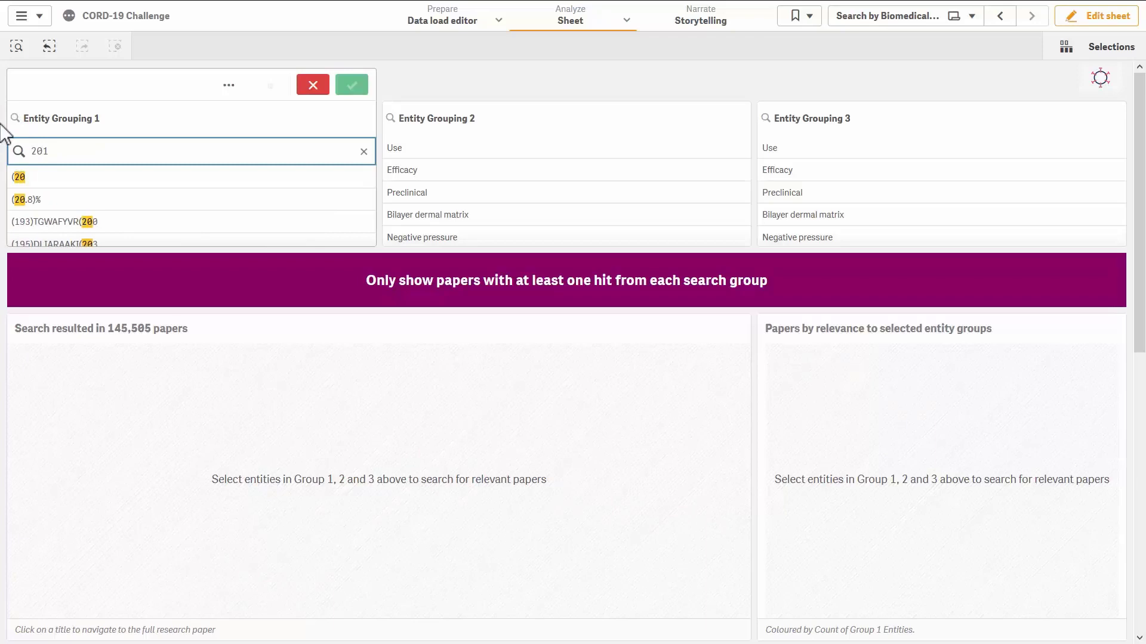
pyautogui.write('9 cov')
pyautogui.press('Return')
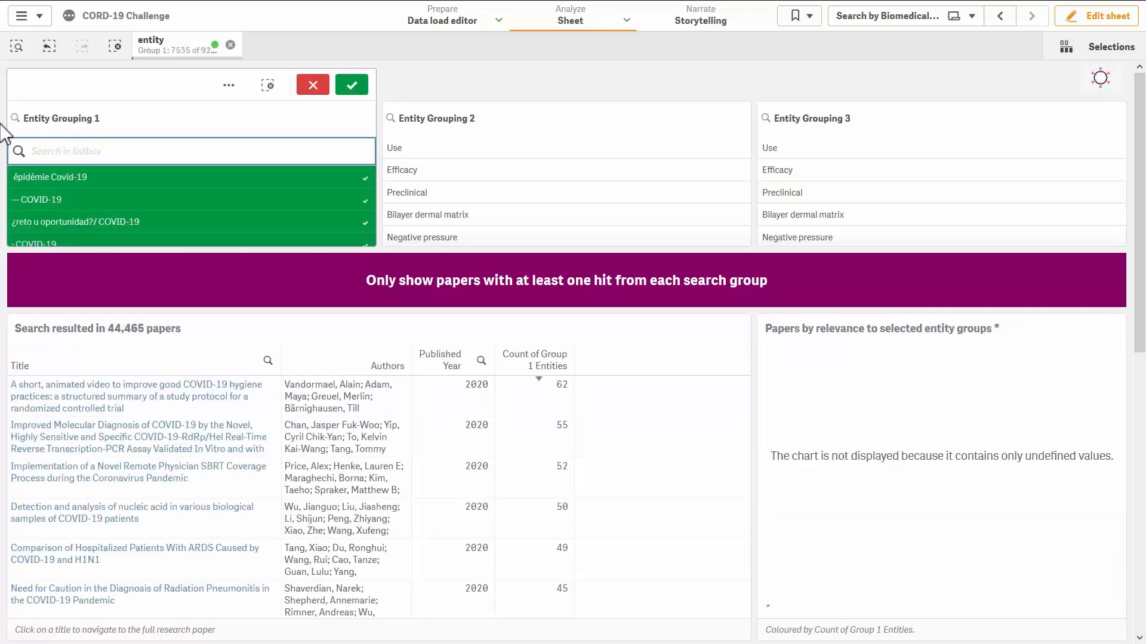
pyautogui.click(392, 119)
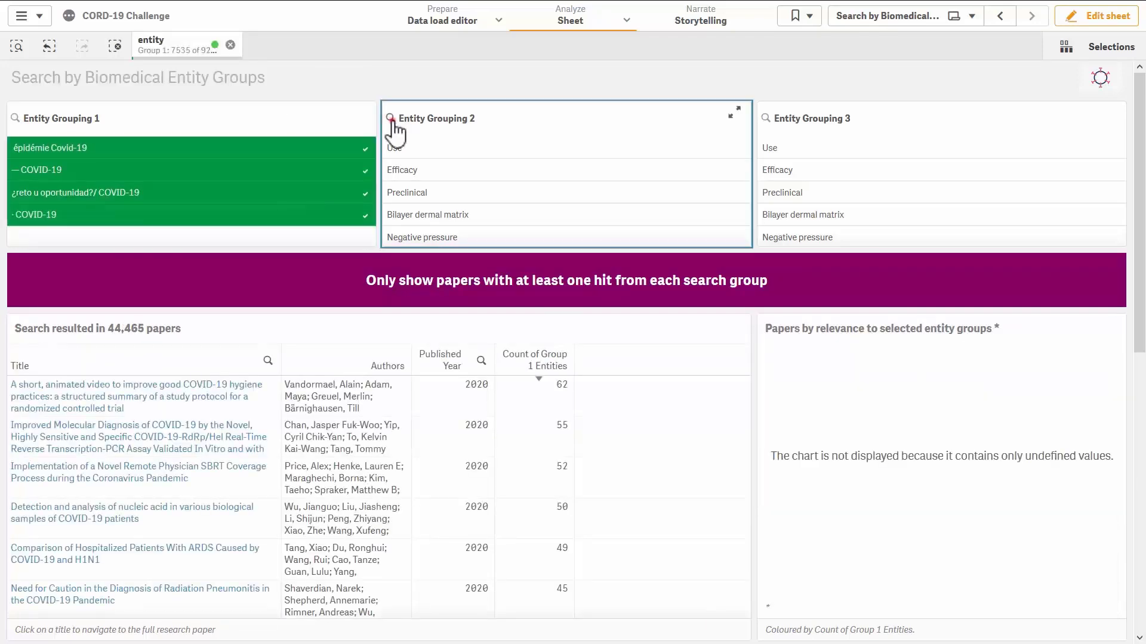
pyautogui.write('transmission')
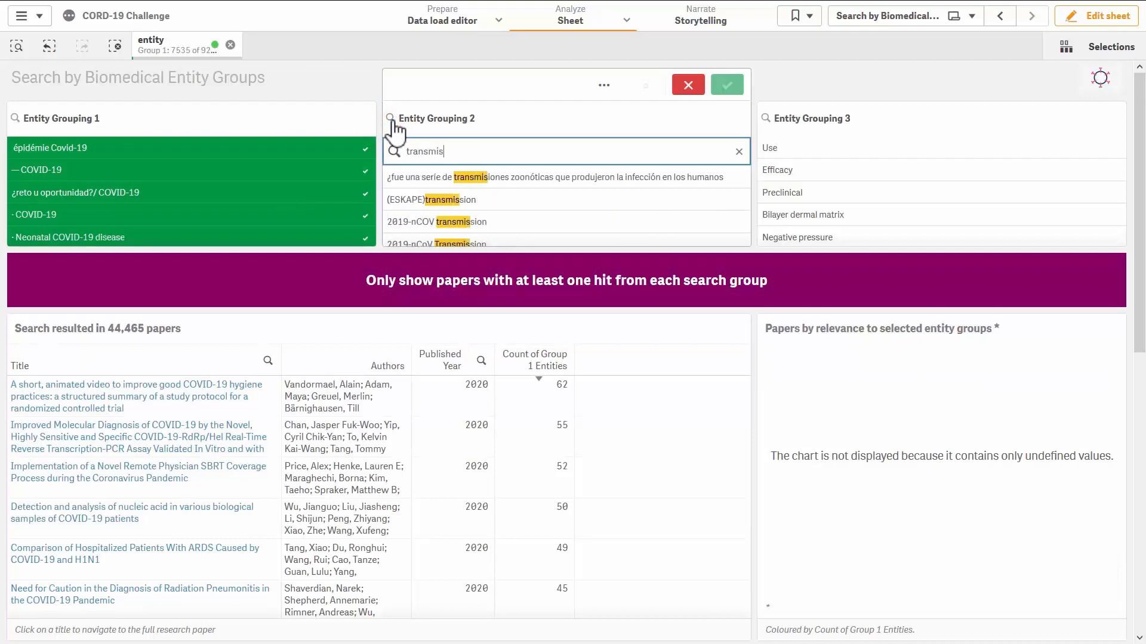
pyautogui.press('Return')
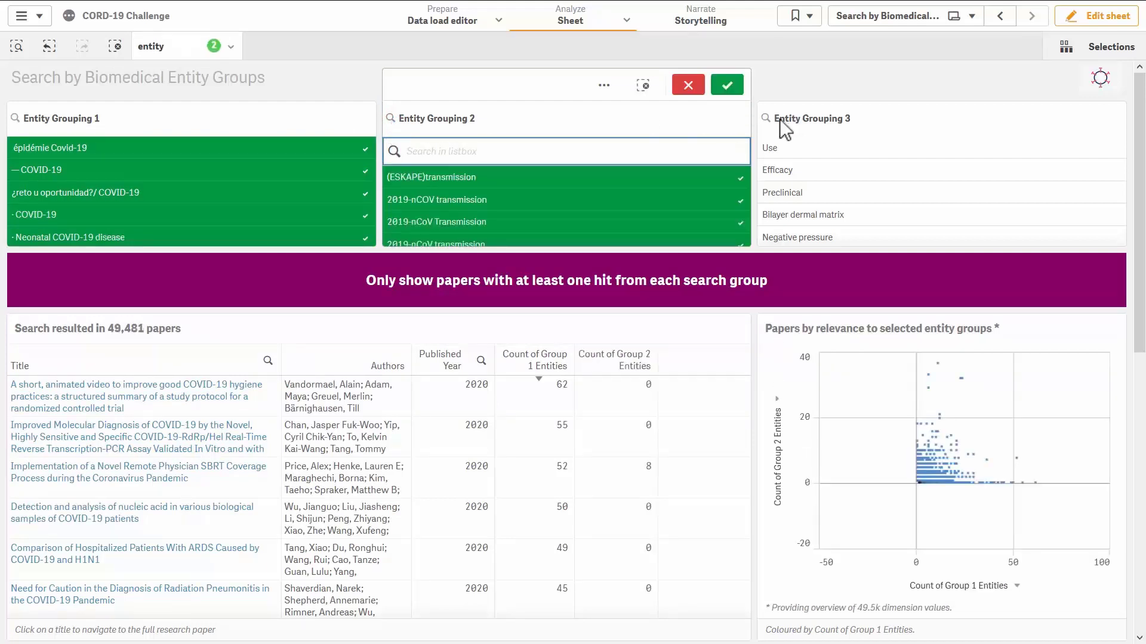
# Select 'mask n95 respirator -respiratory' entities in Entity Grouping 3 and keep only papers hitting every group.
pyautogui.click(773, 123)
pyautogui.write('mask n95 respirator -respiratory')
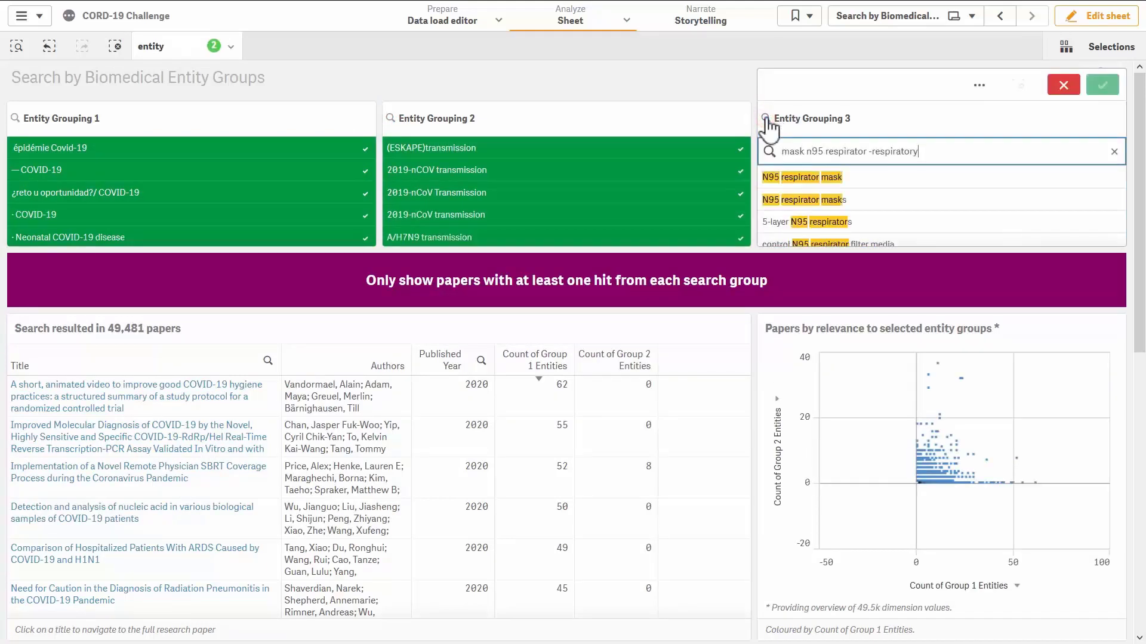
pyautogui.press('Return')
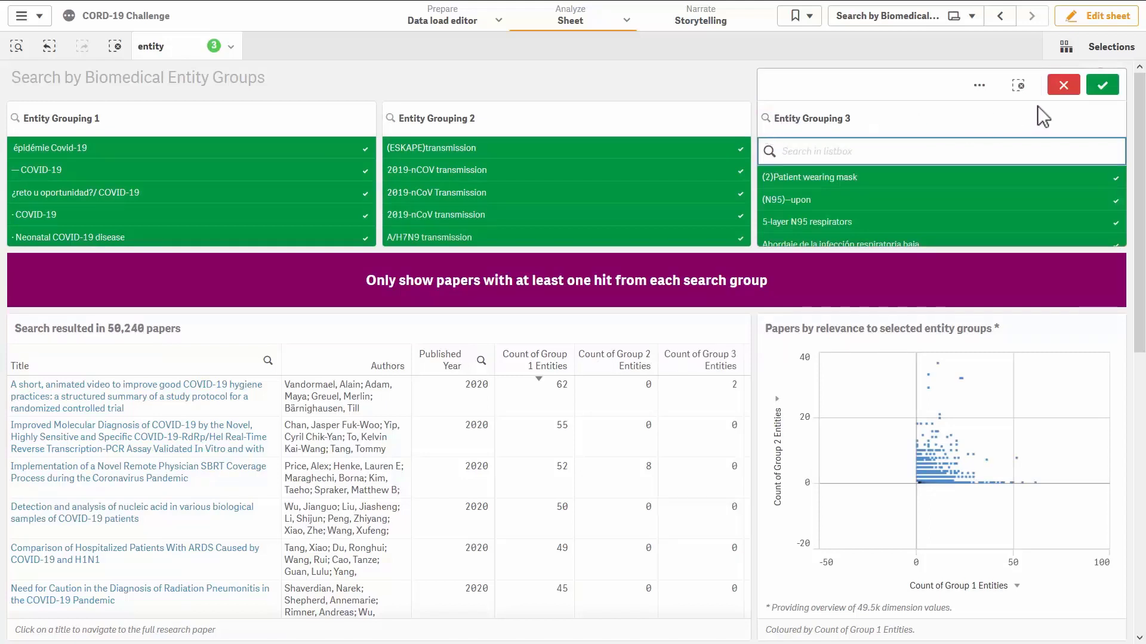
pyautogui.click(1102, 85)
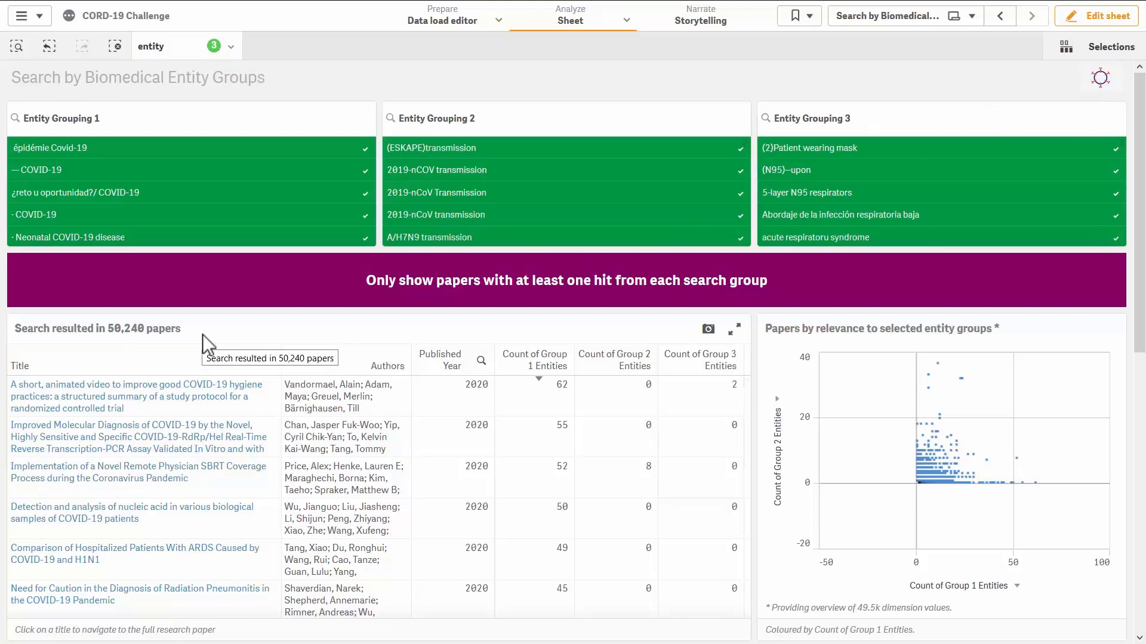
pyautogui.click(319, 301)
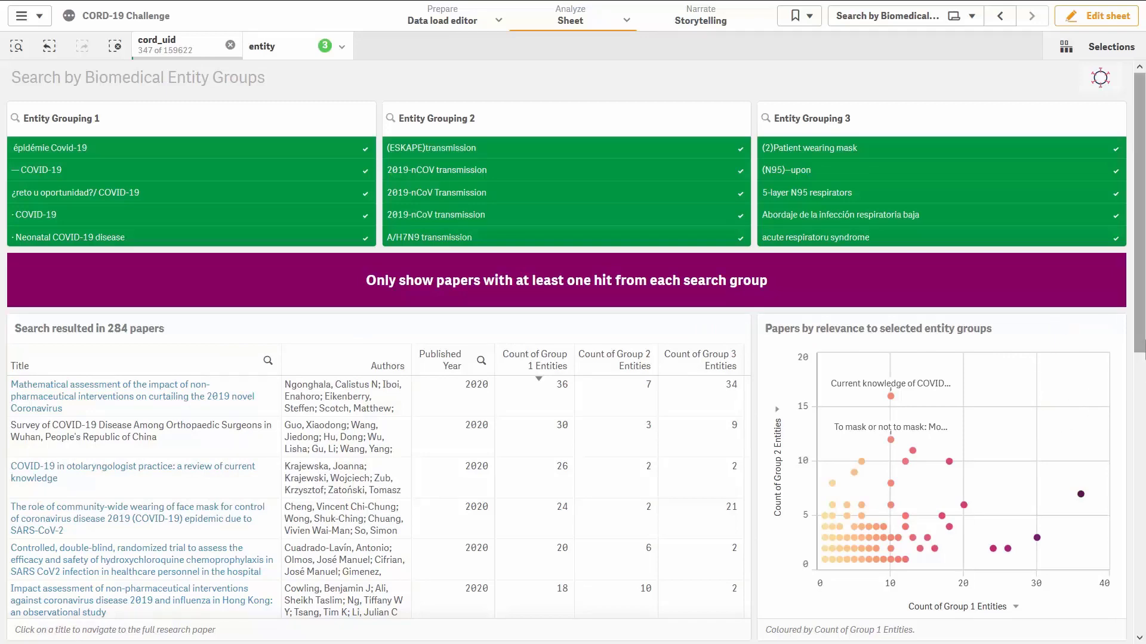
# Scroll down to the HDBSCAN clustering chart of the 284 filtered papers.
pyautogui.scroll(-8, 573, 352)
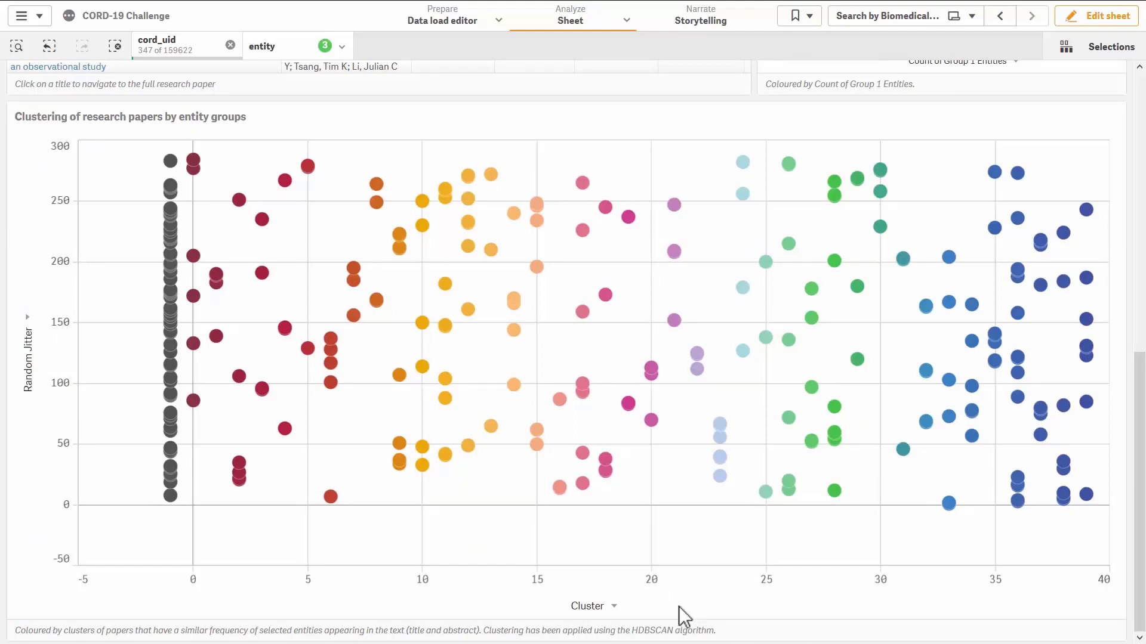
# Lasso-select cluster 2 on the clustering chart and confirm, narrowing the results to 6 papers.
pyautogui.moveTo(239, 388)
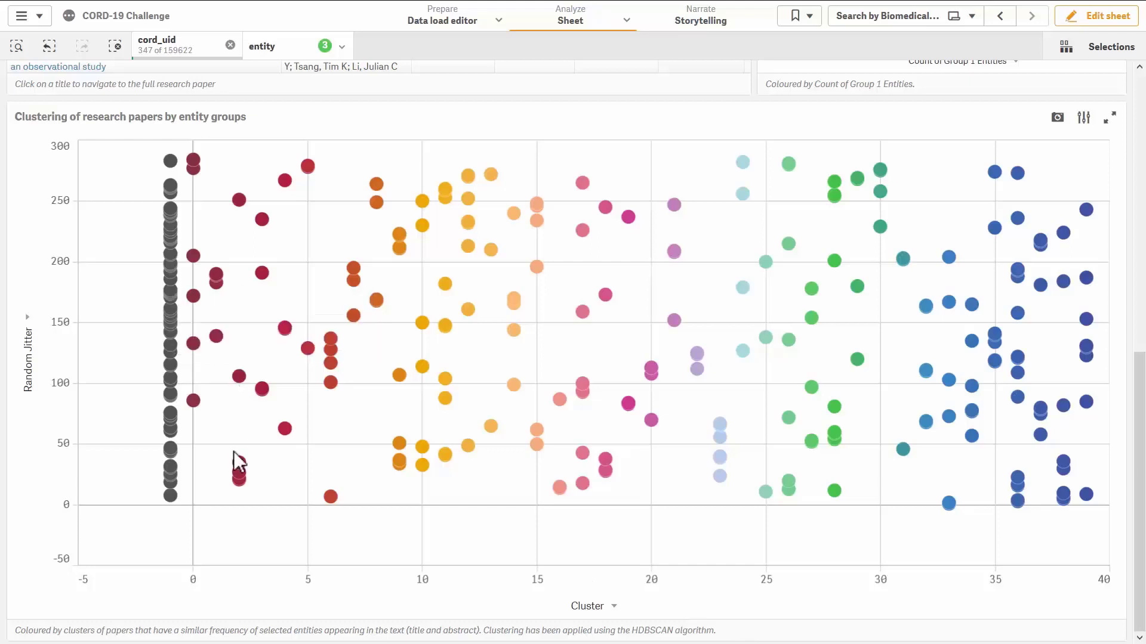
pyautogui.moveTo(244, 471)
pyautogui.moveTo(246, 582); pyautogui.dragTo(230, 582)
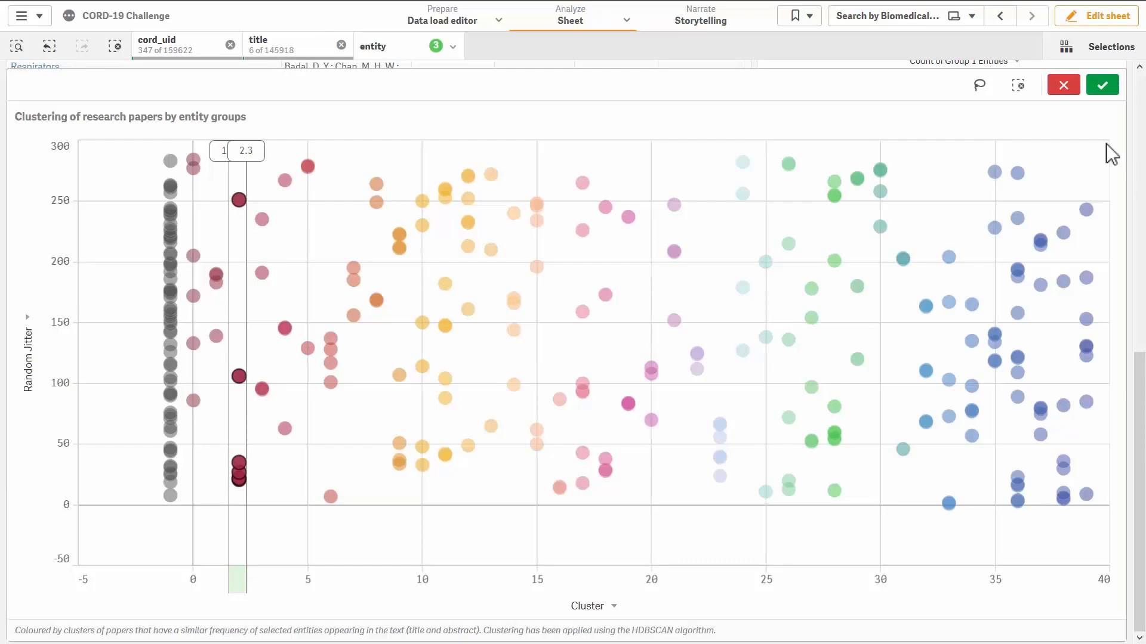
pyautogui.click(1103, 88)
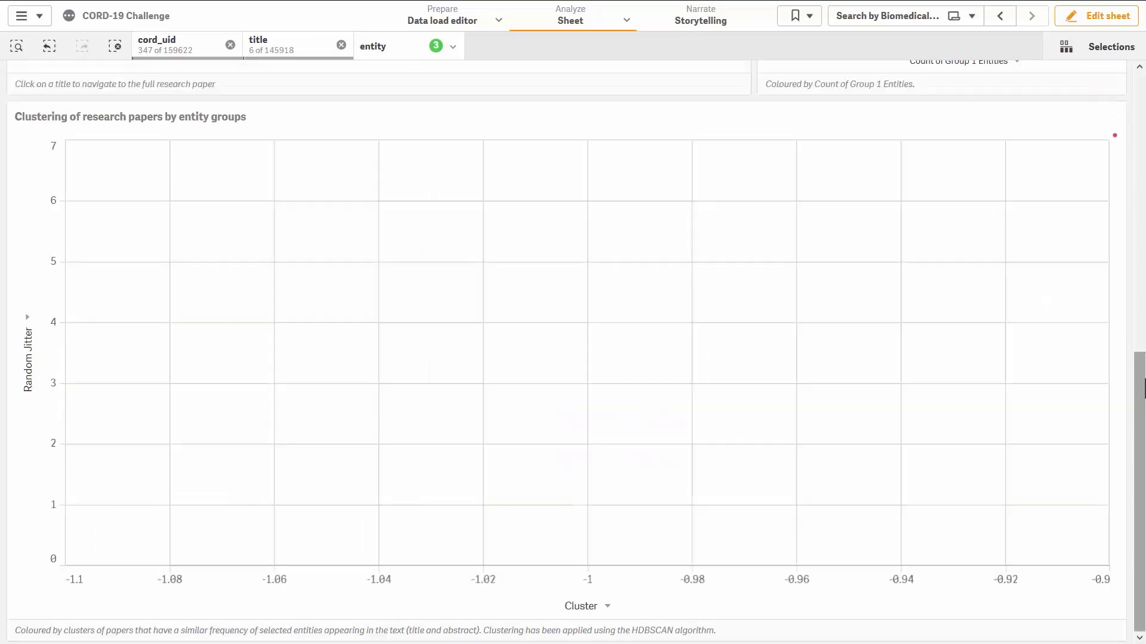
pyautogui.scroll(9, 573, 352)
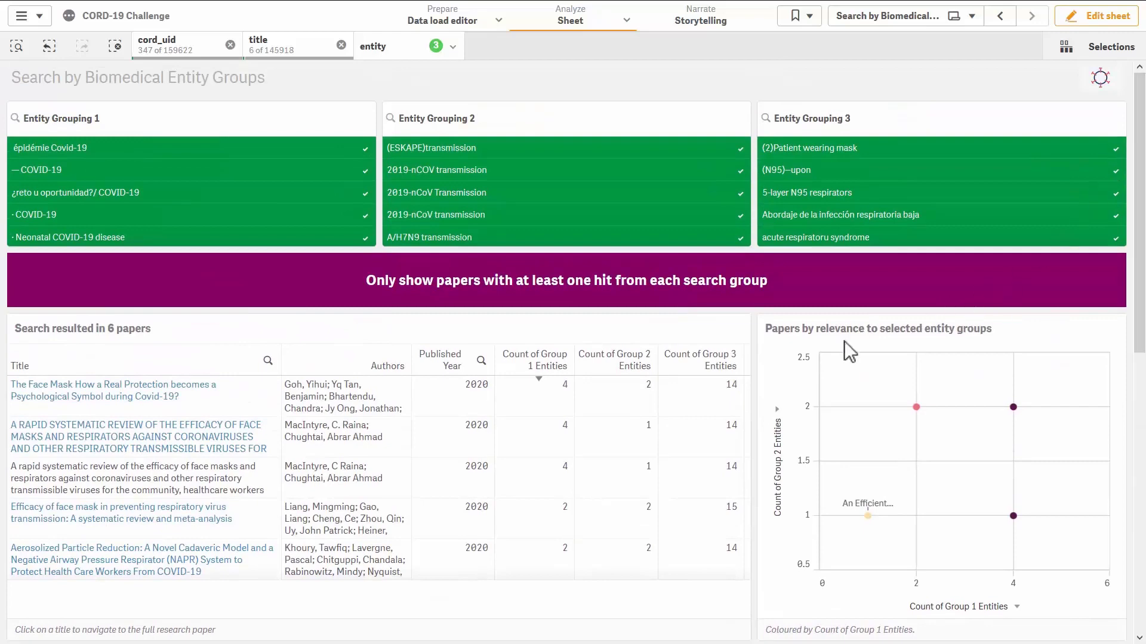
pyautogui.scroll(-1, 703, 423)
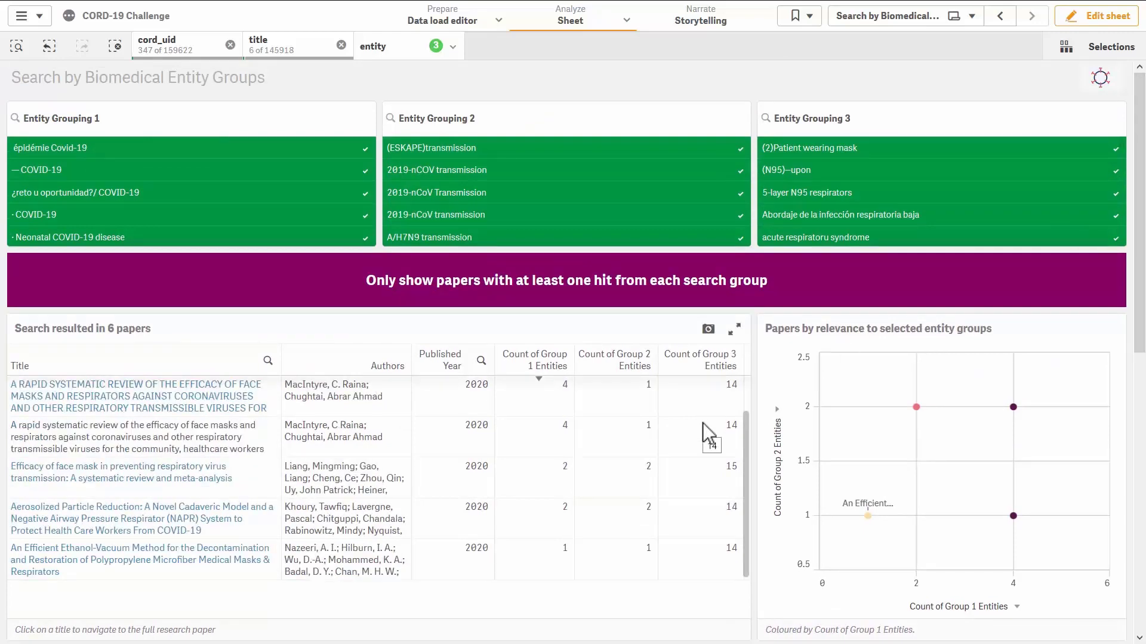
pyautogui.scroll(1, 703, 422)
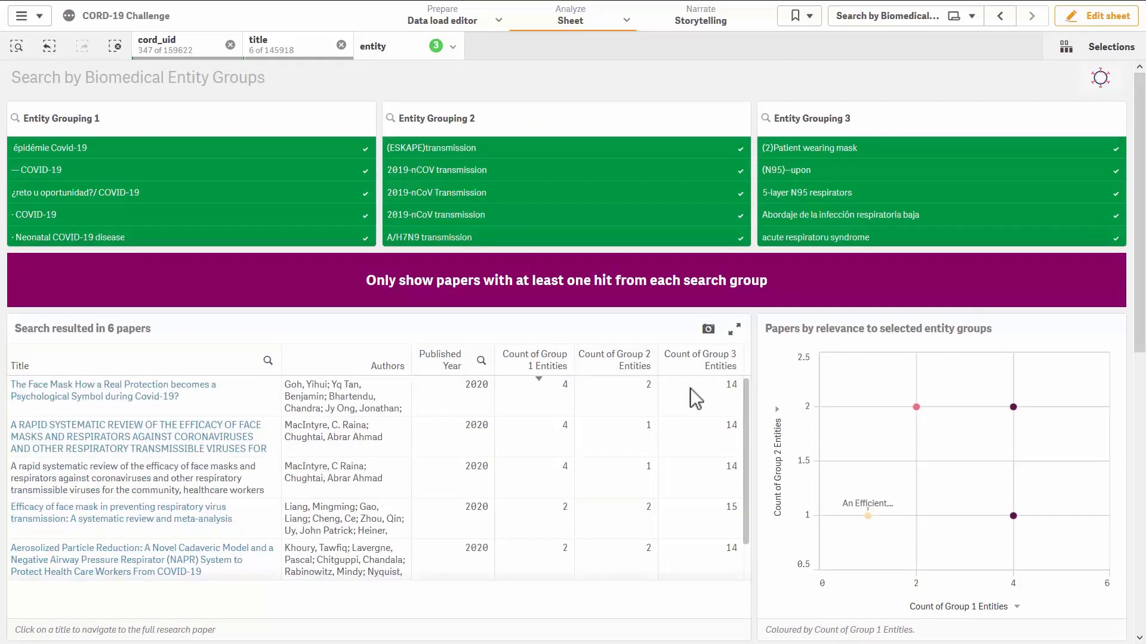